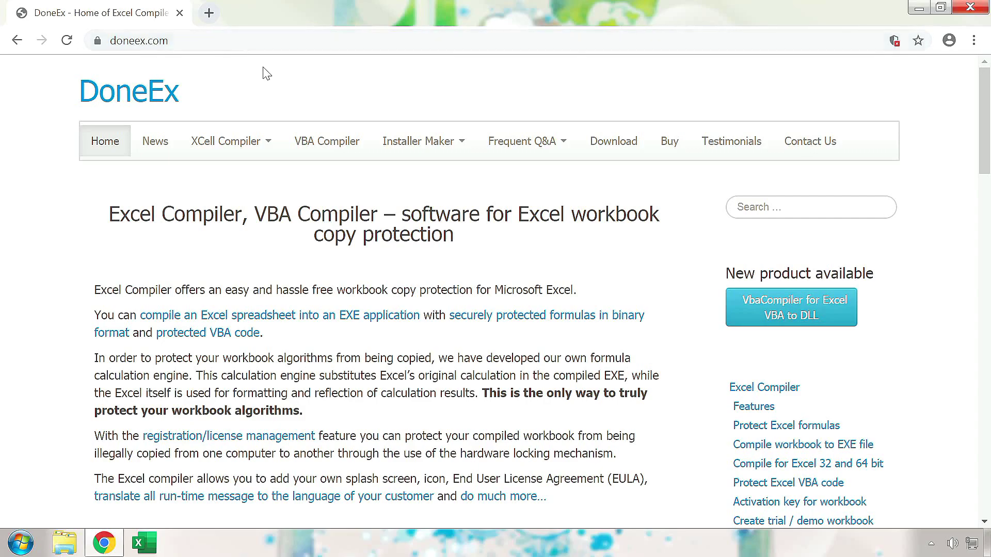
Download the VbaCompiler4Excel.msi free trial installer (version 1.2.3) from vbacompiler.com.
left_click(329, 147)
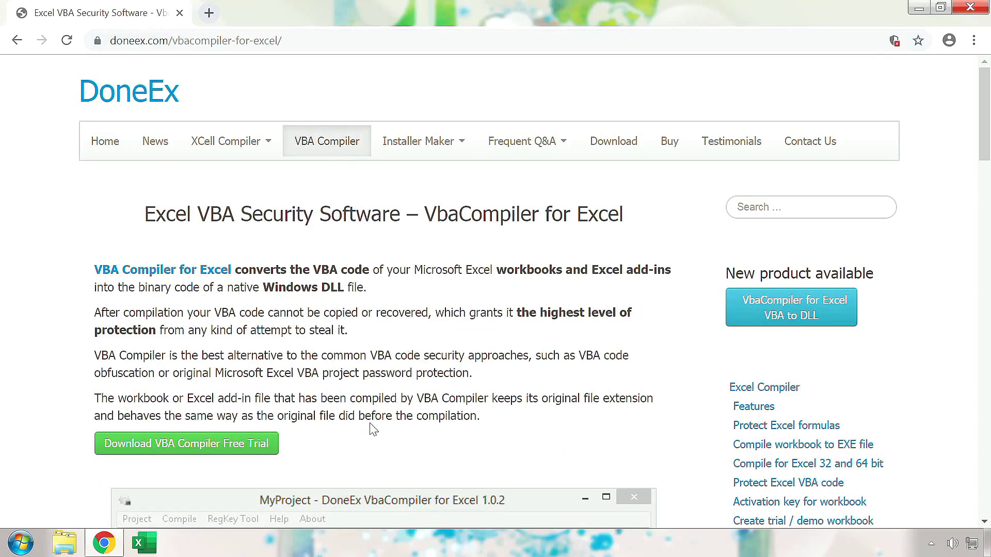
left_click(276, 454)
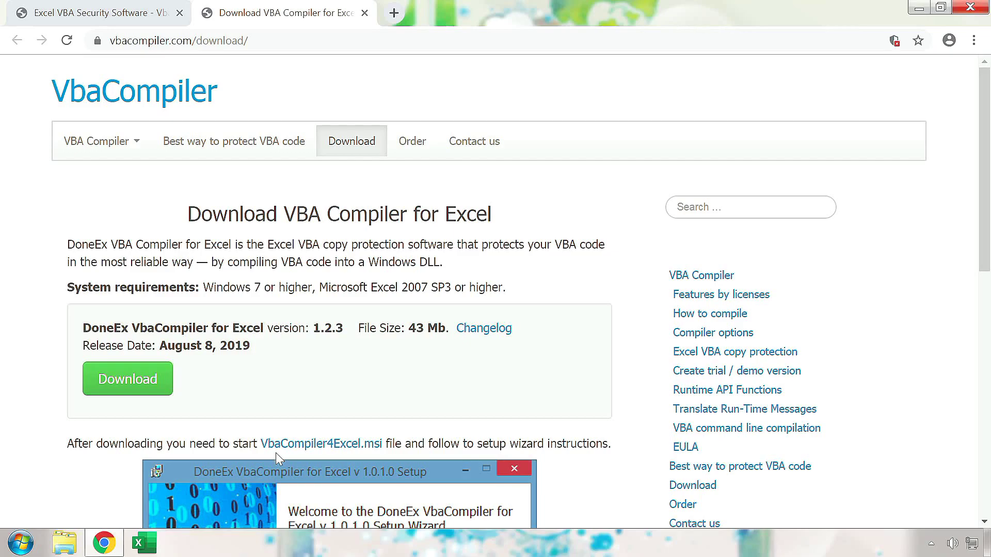
left_click(169, 394)
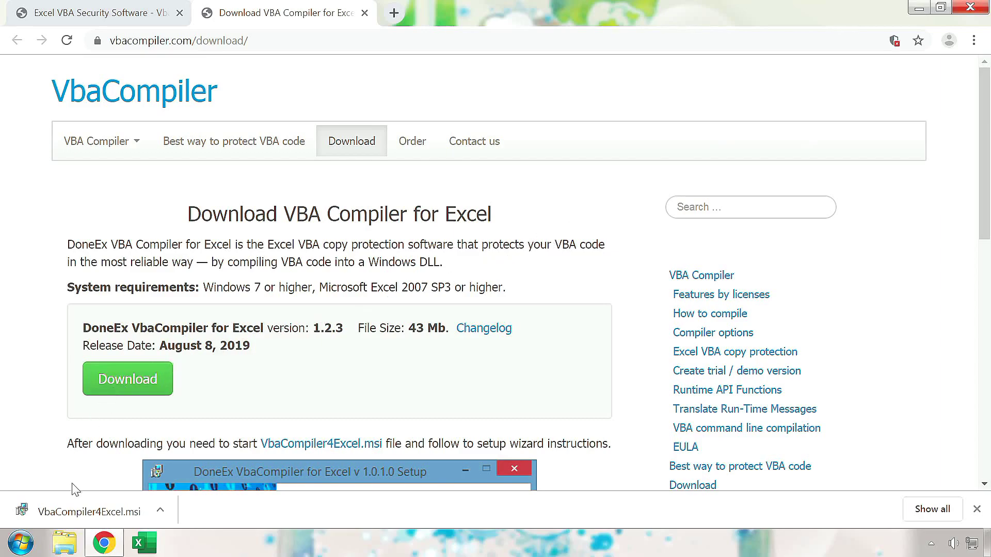
Install VbaCompiler4Excel from the Downloads folder and allow it to run despite the warning.
left_click(69, 540)
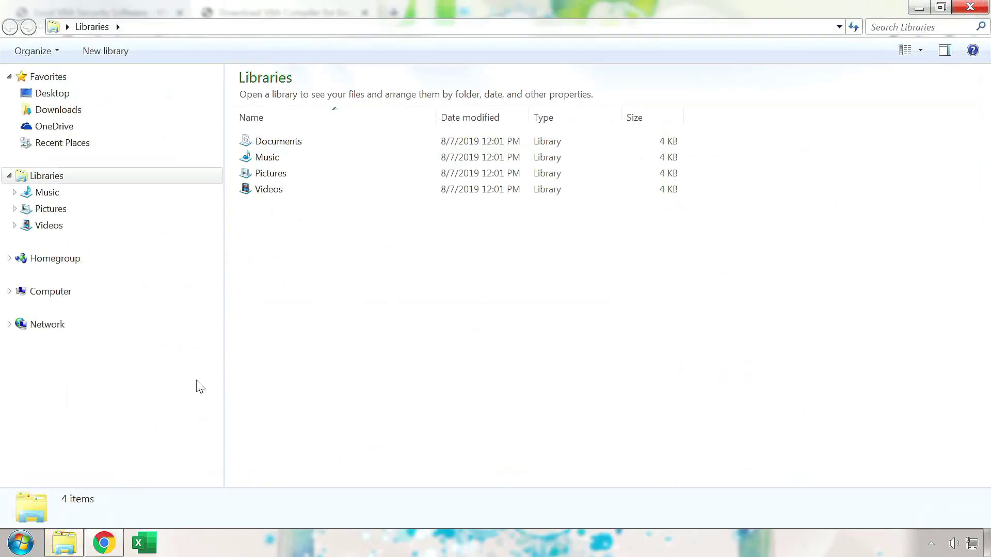
left_click(198, 119)
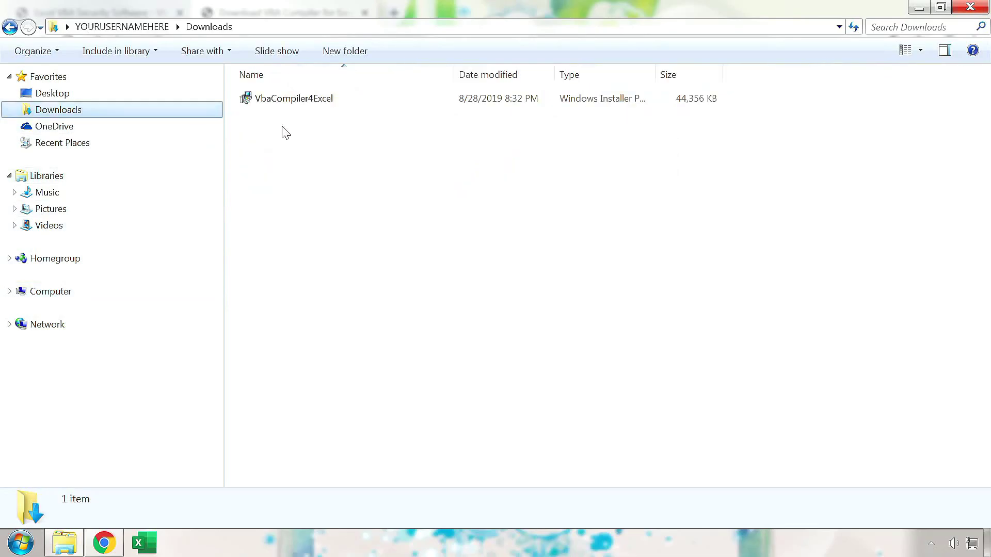
left_click(319, 107)
right_click(319, 107)
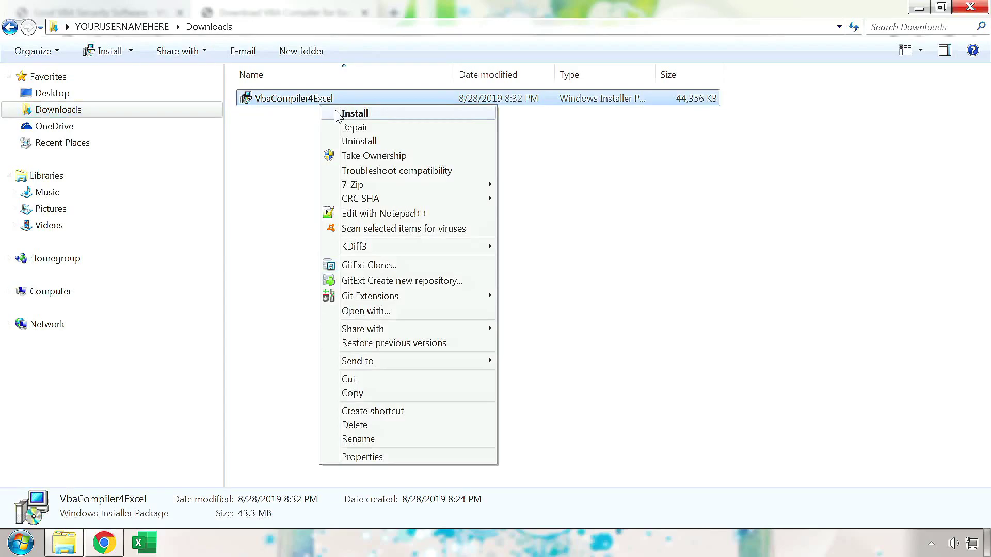
left_click(342, 112)
left_click(539, 289)
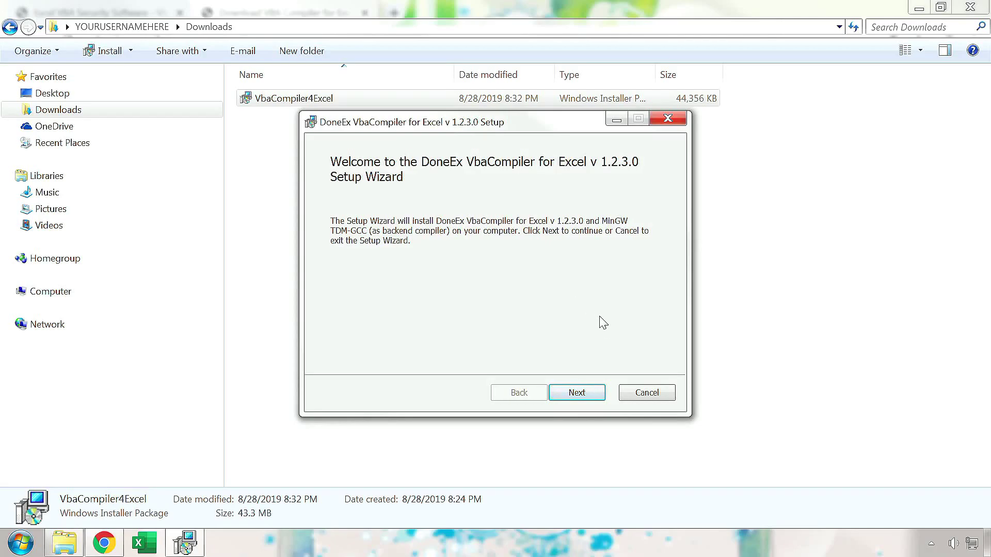
Pass the welcome page and accept the VbaCompiler and MinGW TDM-GCC license terms.
left_click(600, 404)
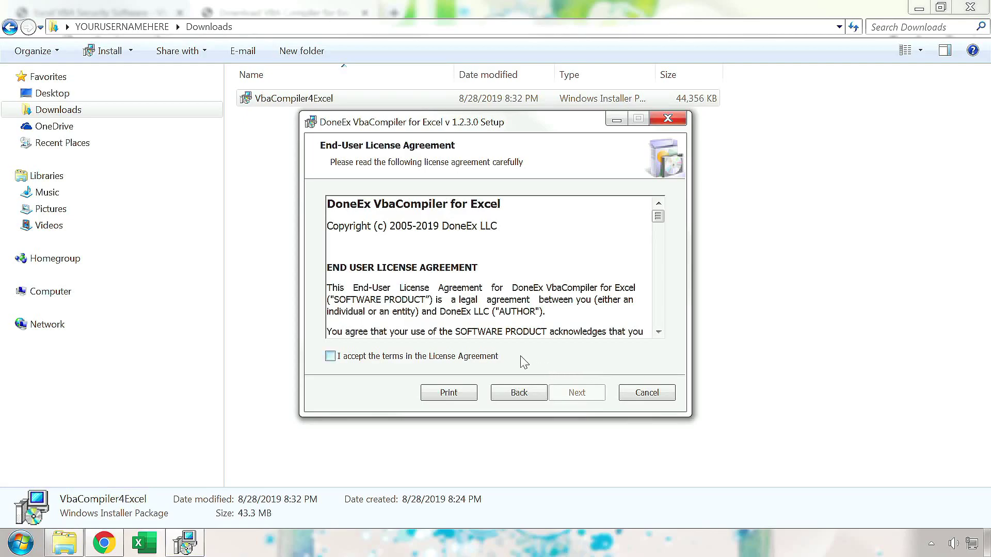
left_click(494, 359)
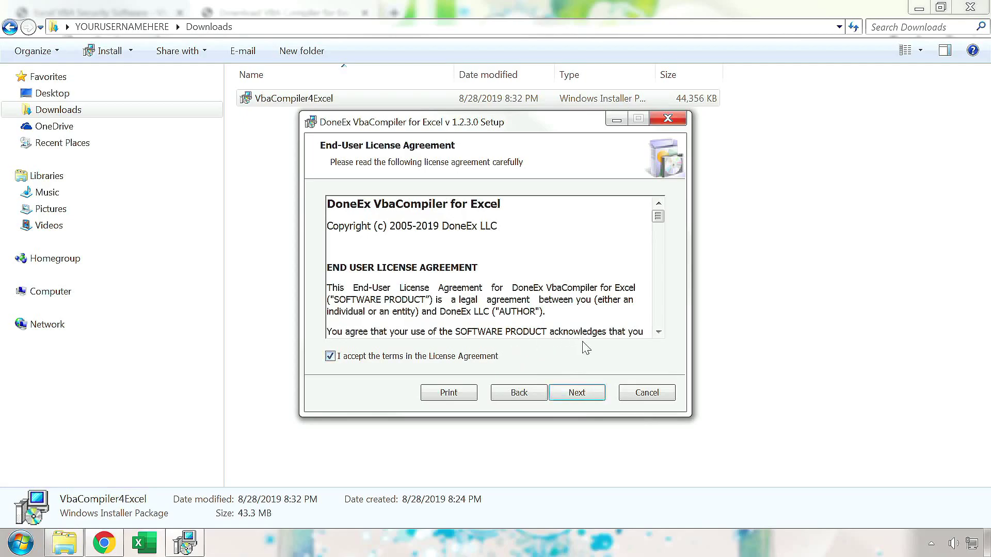
left_click(601, 394)
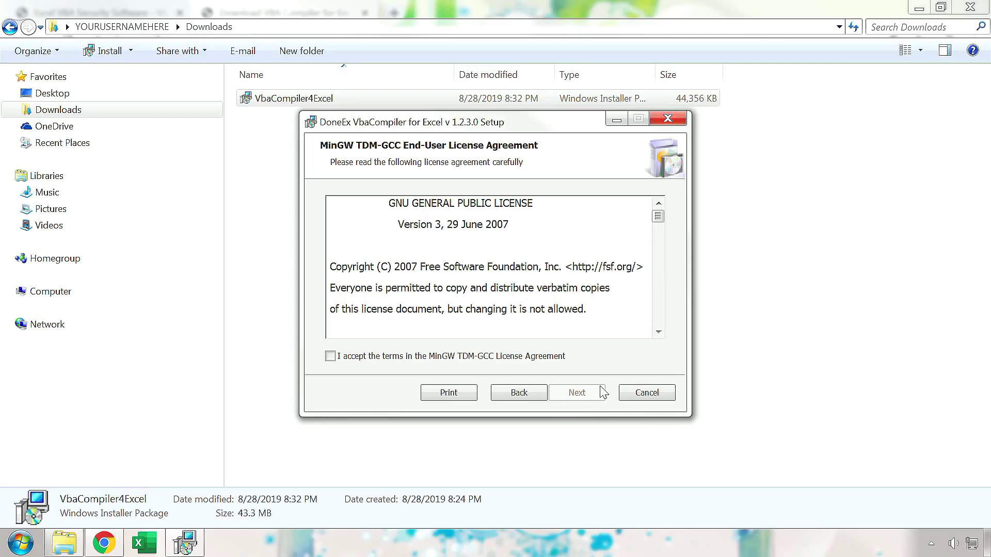
left_click(551, 358)
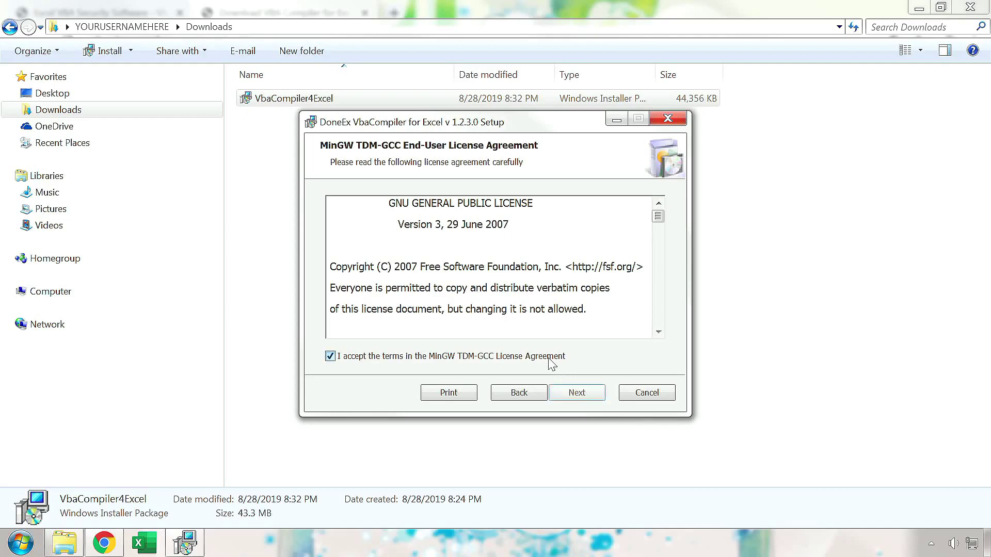
left_click(598, 396)
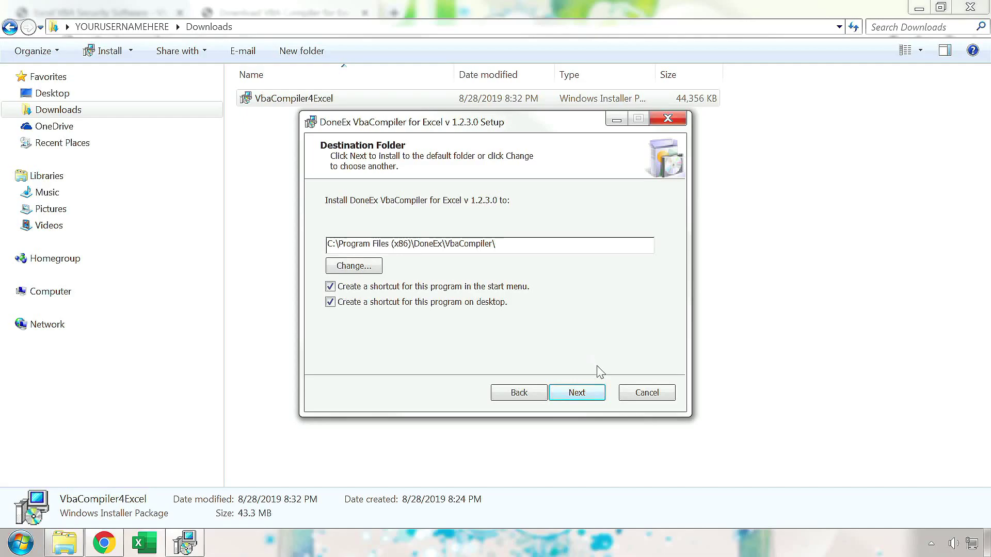
Keep the default C:\Program Files (x86)\DoneEx\VbaCompiler\ folder and run the installation.
left_click(598, 394)
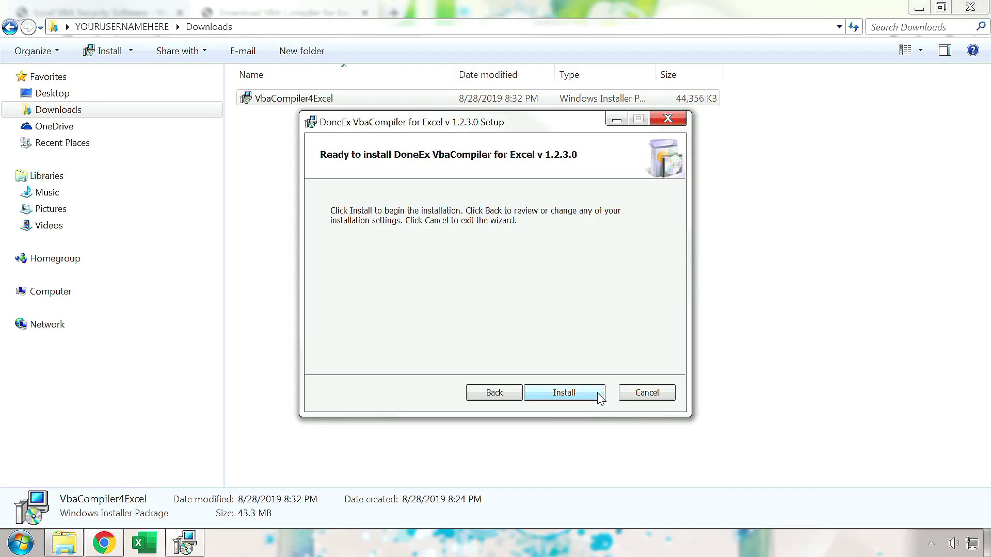
left_click(598, 395)
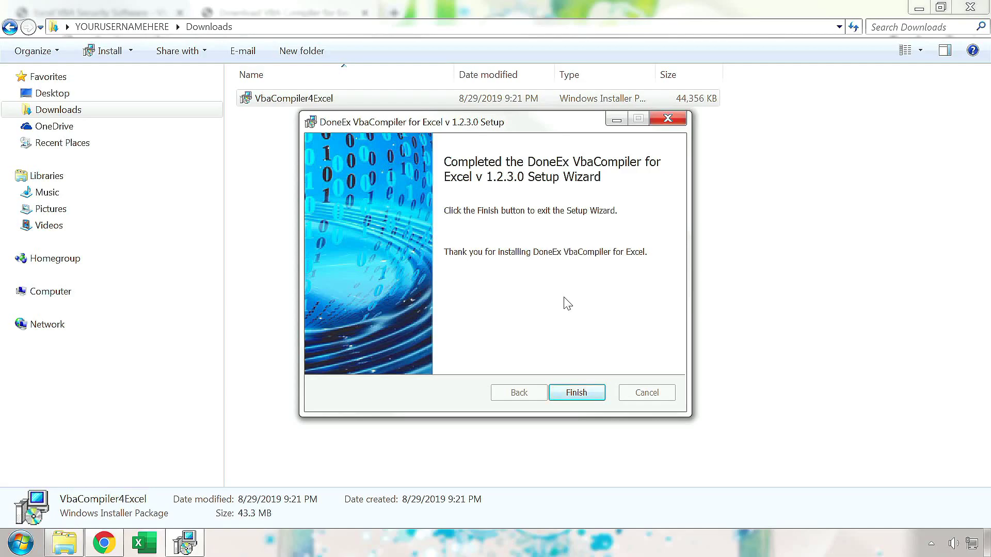
Finish the setup wizard and close the Explorer and Chrome windows.
left_click(576, 394)
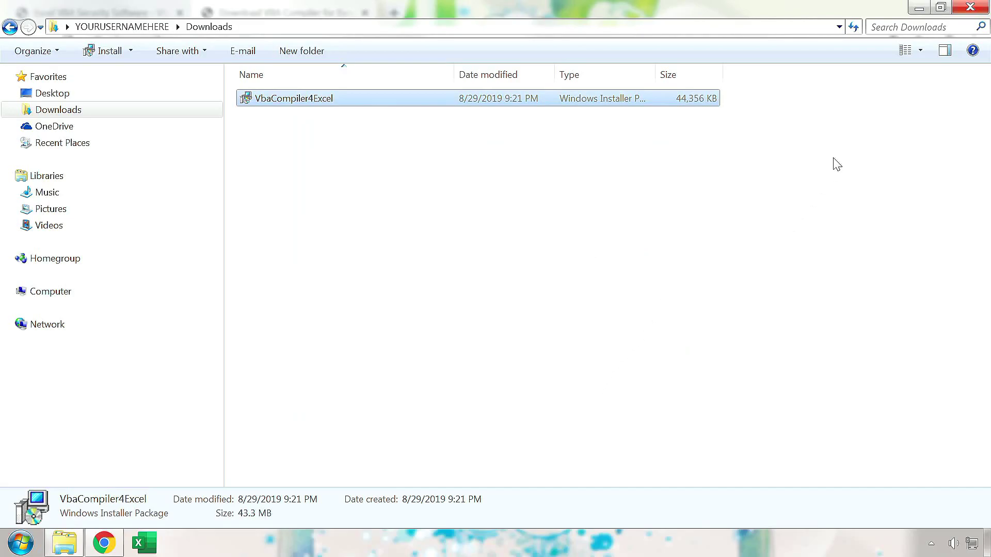
left_click(970, 7)
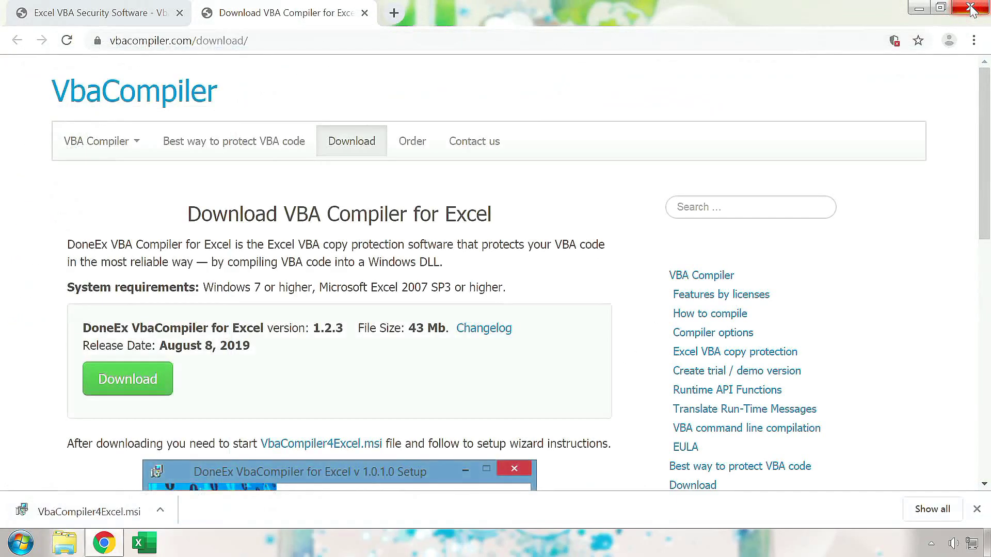
left_click(971, 8)
left_click(860, 130)
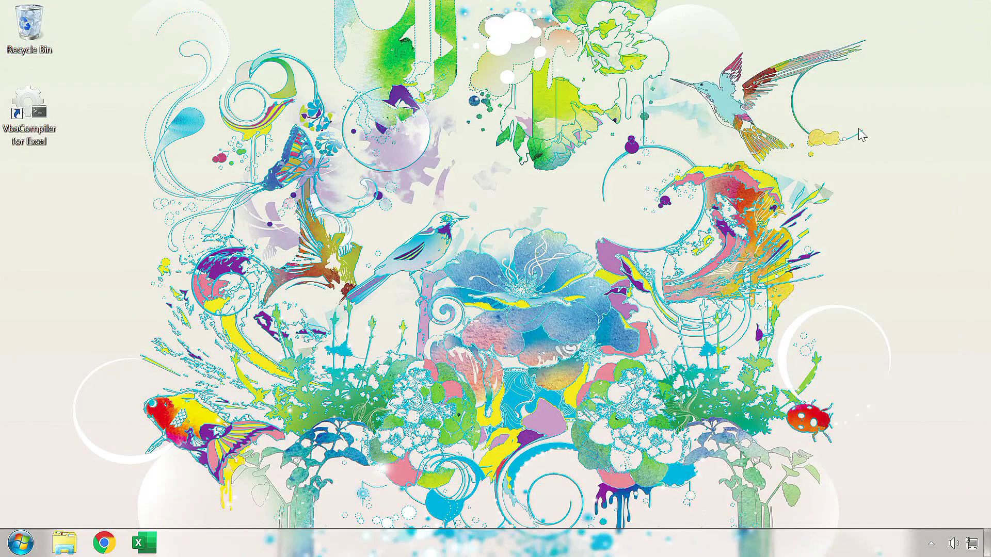
Start Excel and enable 'Trust access to the VBA project object model' in Trust Center Macro Settings.
left_click(150, 550)
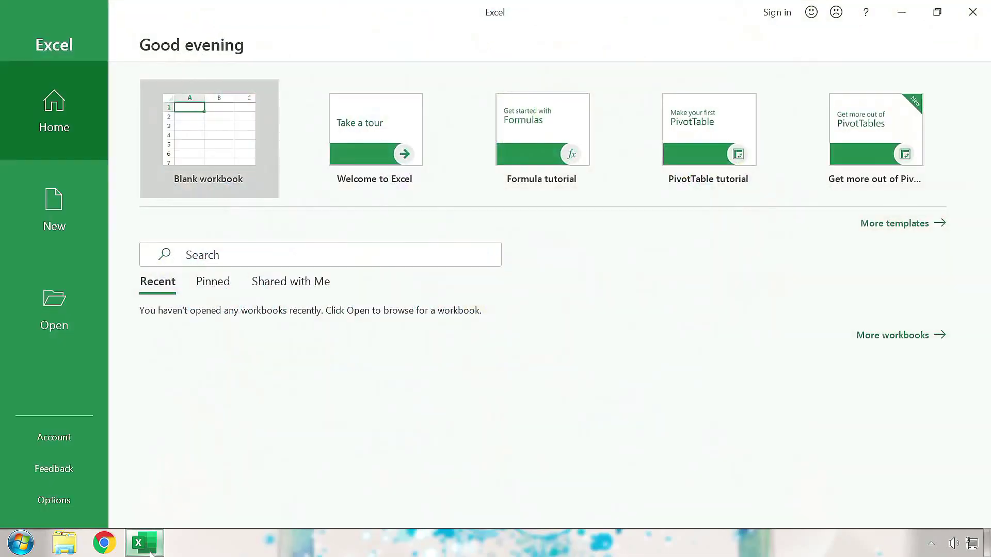
left_click(82, 497)
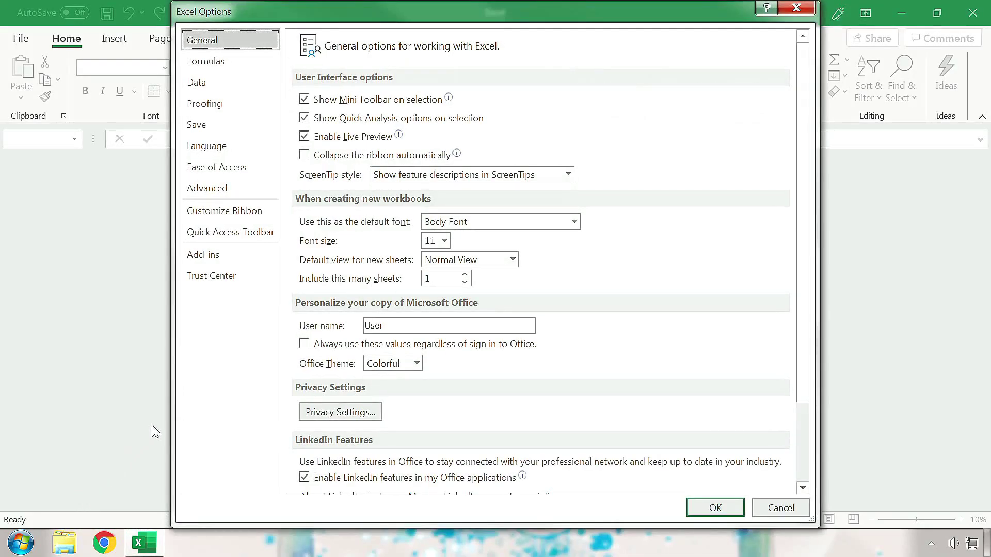
left_click(246, 281)
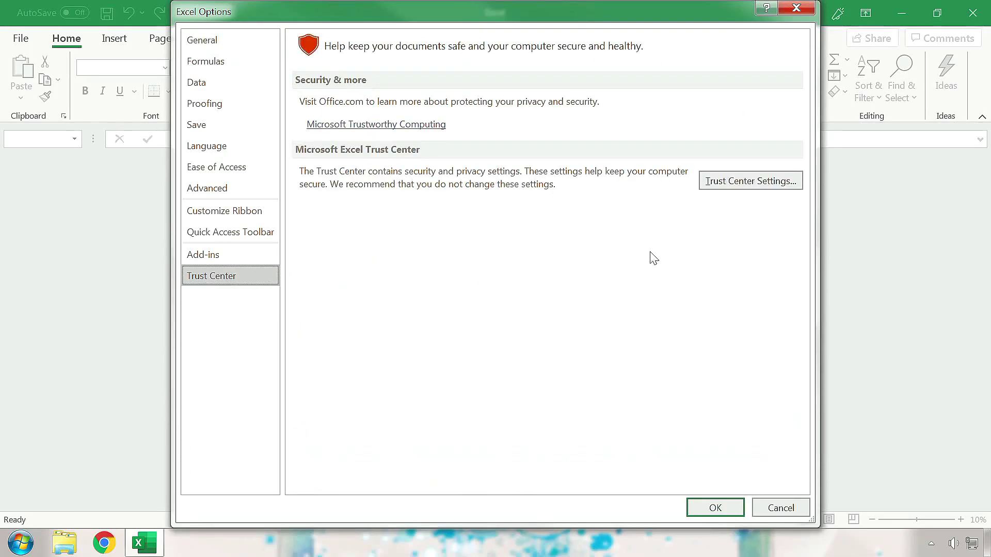
left_click(729, 182)
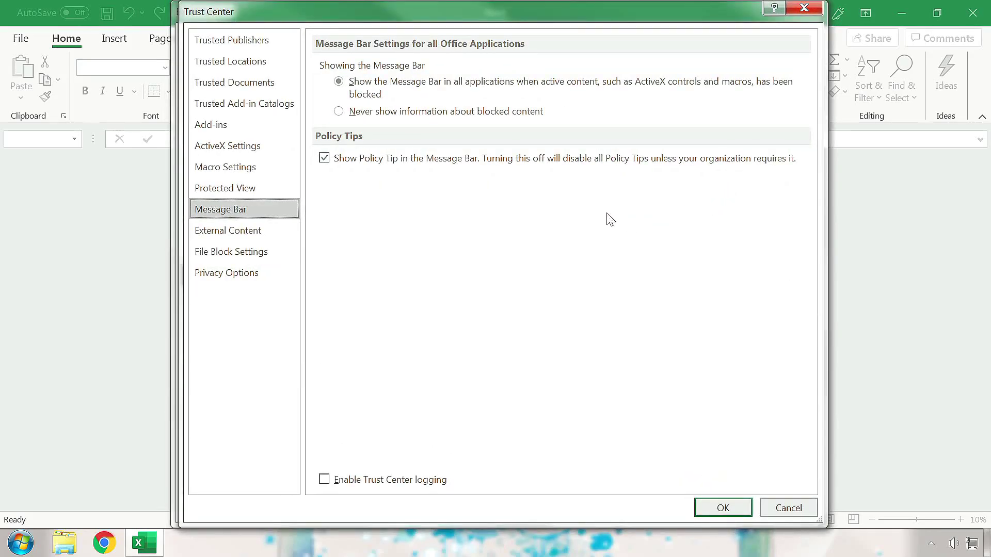
left_click(293, 170)
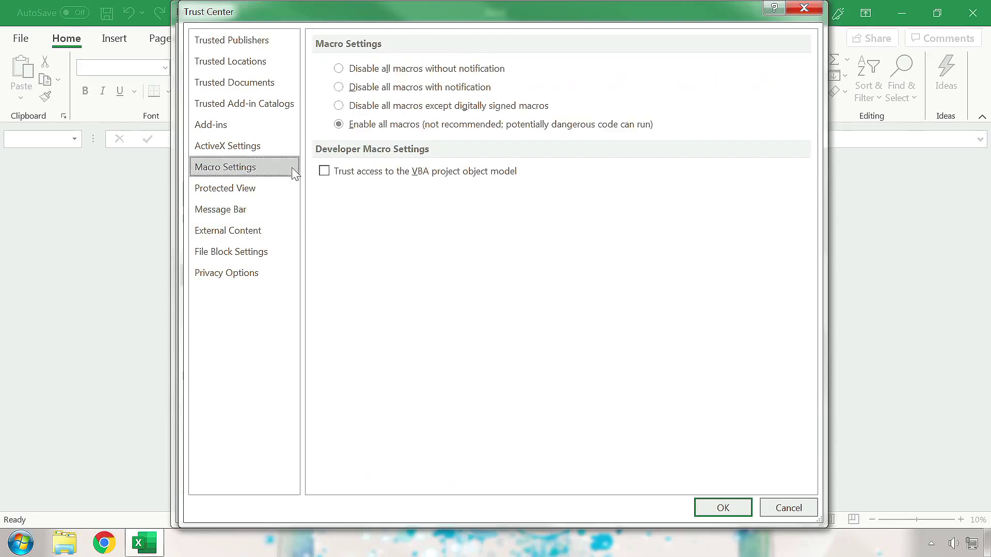
left_click(324, 172)
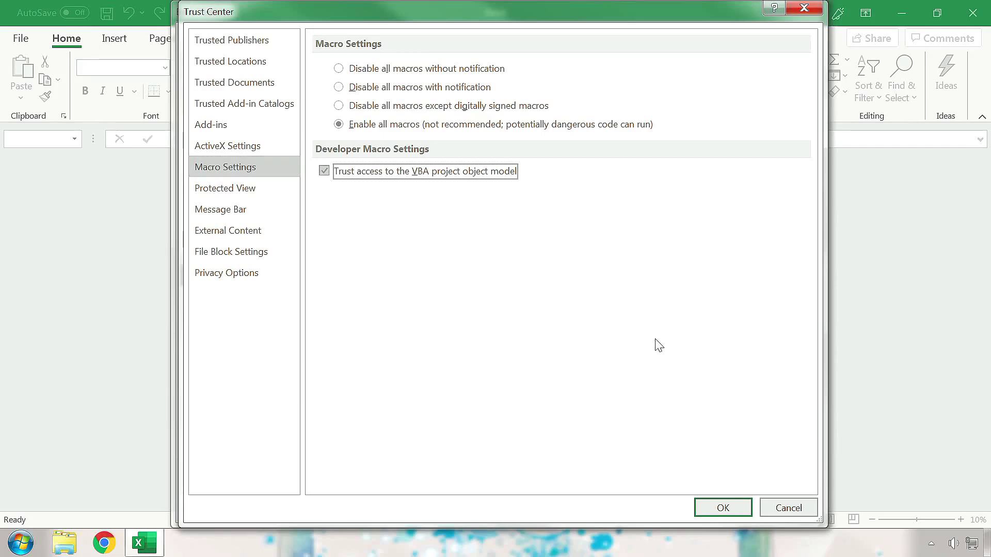
left_click(723, 508)
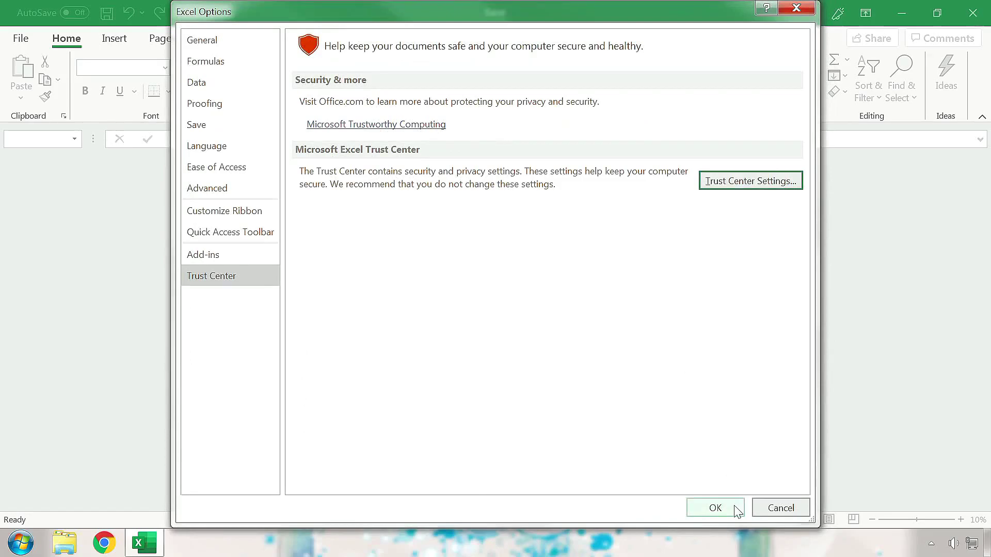
left_click(737, 511)
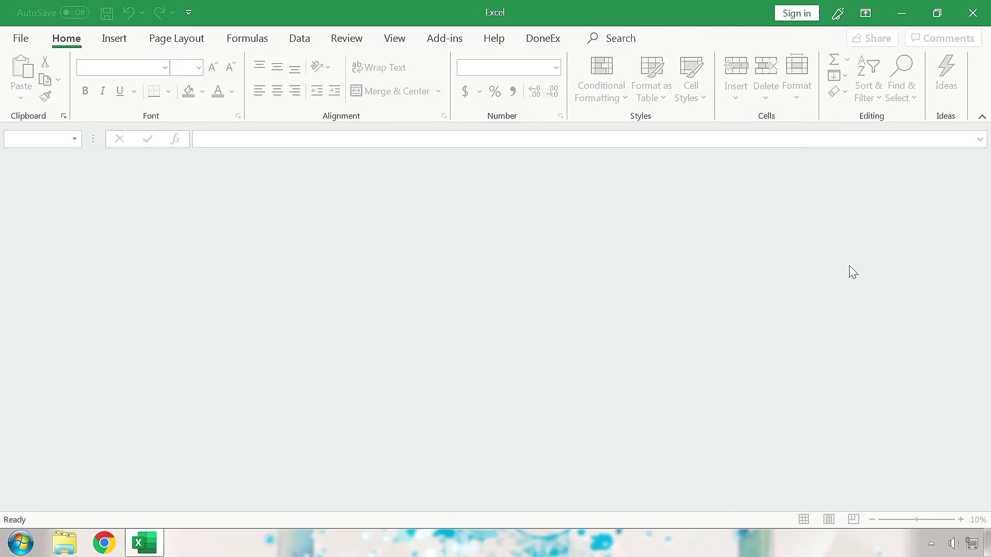
Close Excel so the ApproxPi.xls workbook can be reopened.
left_click(971, 16)
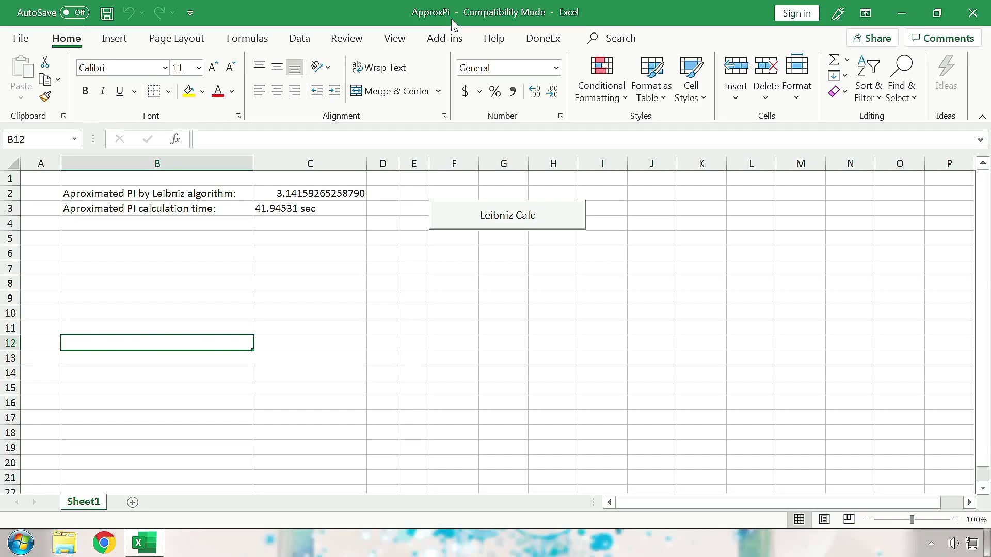
Open the VBA editor with Alt+F11, inspect the Sheet1 and ThisWorkbook code, then close it.
key("alt+F11")
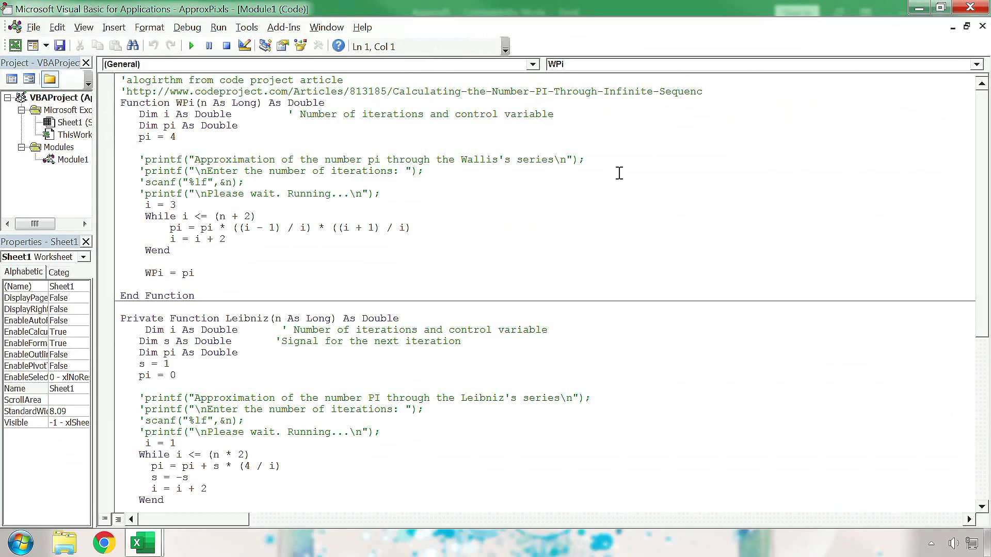
scroll(619, 173, "down", 2)
scroll(619, 172, "down", 6)
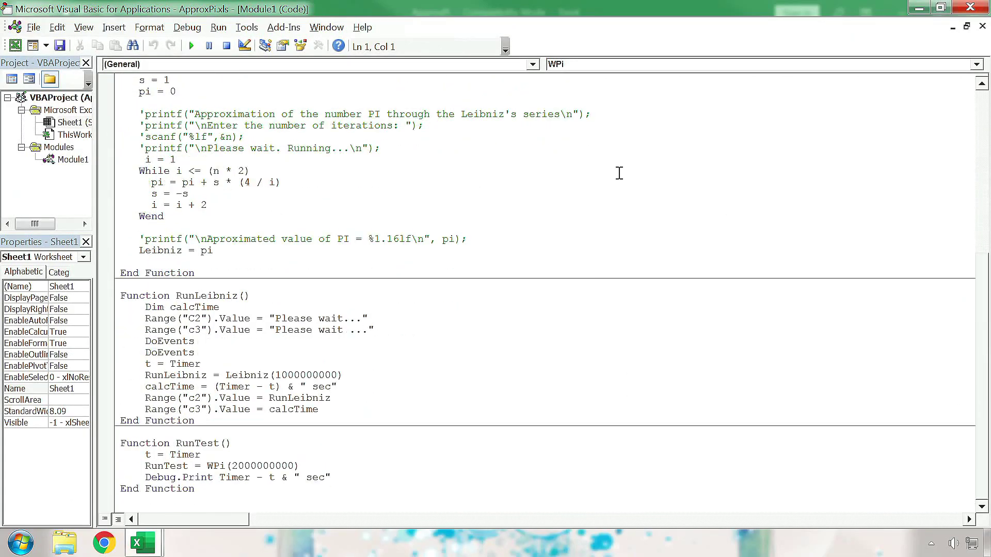
double_click(71, 123)
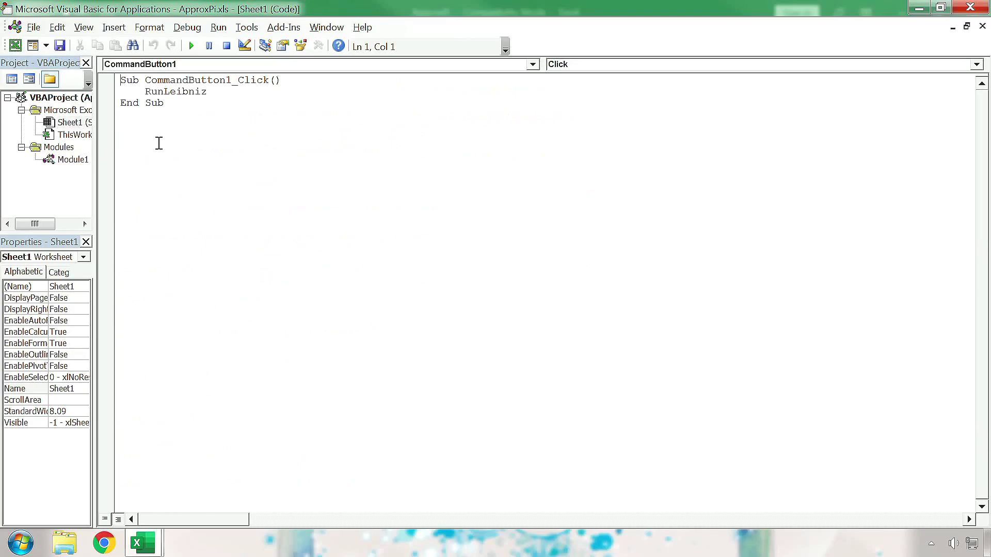
double_click(76, 137)
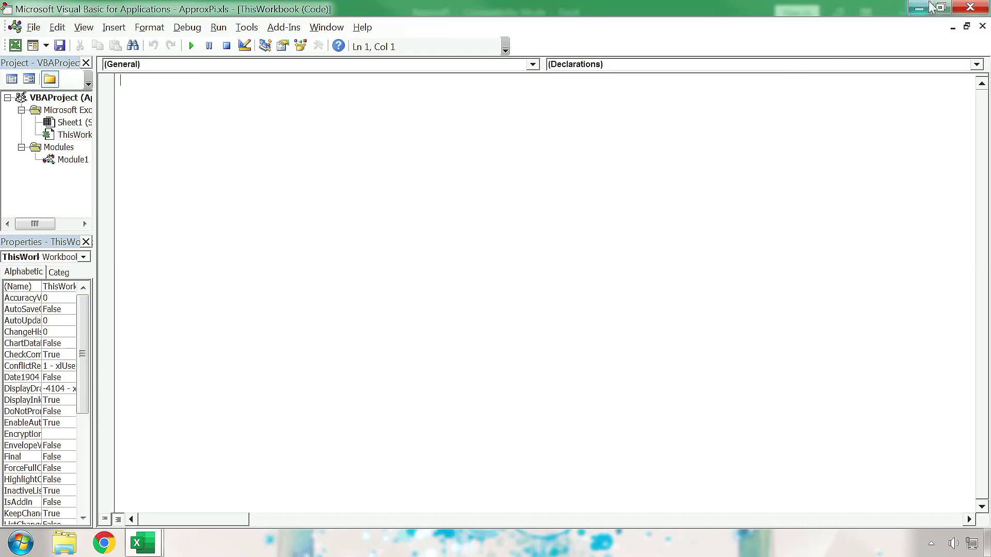
left_click(967, 8)
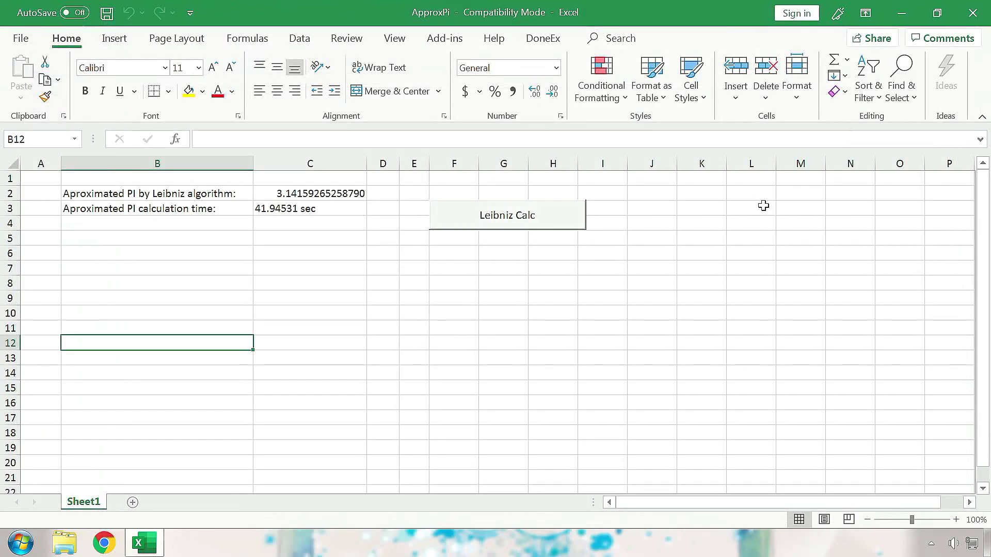
Run the Leibniz Calc macro, giving pi ≈ 3.14159265258790 in 41.97656 sec.
left_click(551, 226)
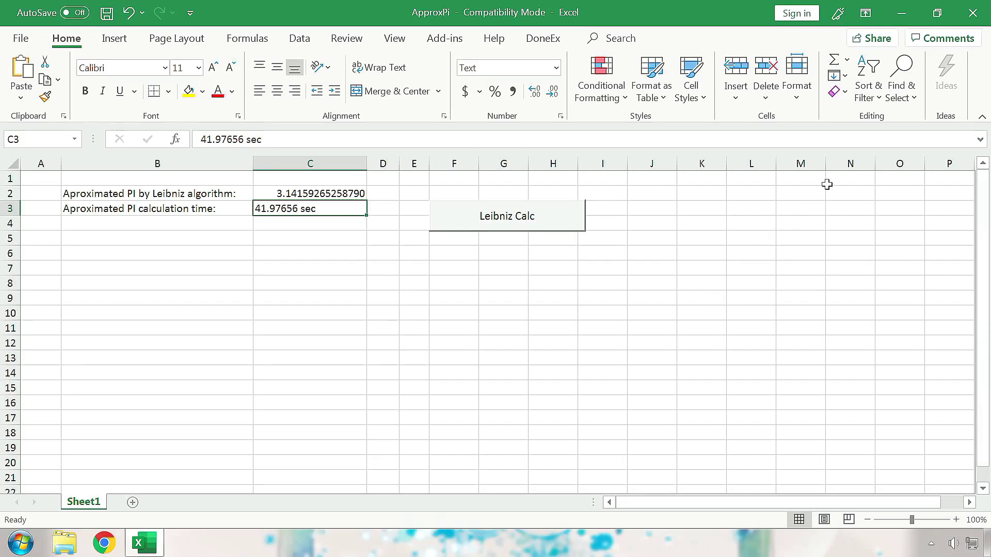
Save ApproxPi.xls while closing Excel, then launch VbaCompiler for Excel from its desktop shortcut.
left_click(972, 13)
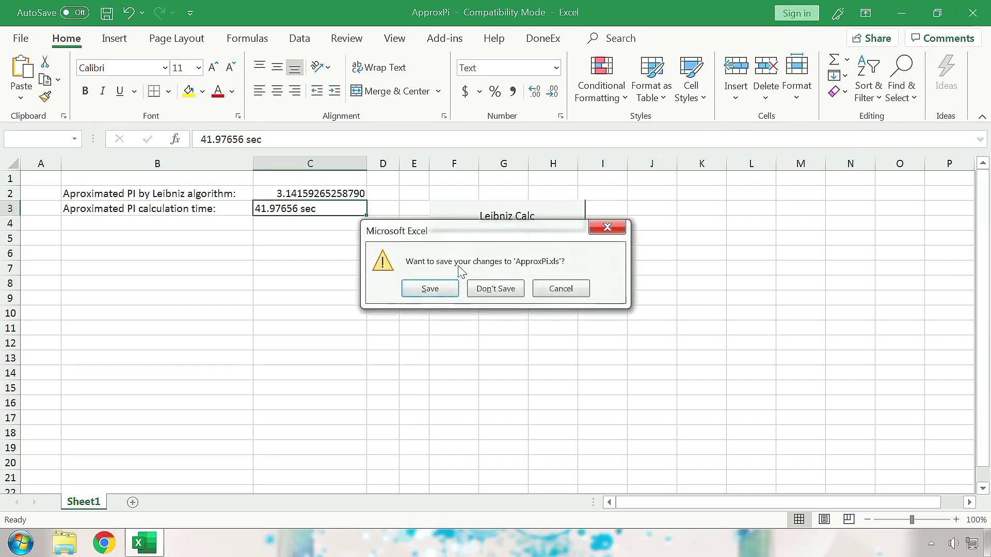
left_click(429, 290)
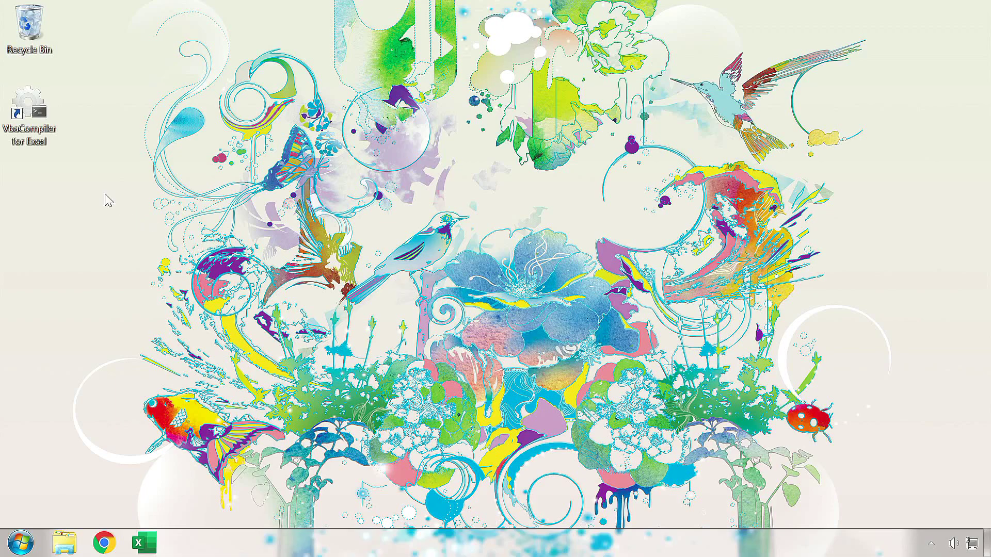
left_click(39, 147)
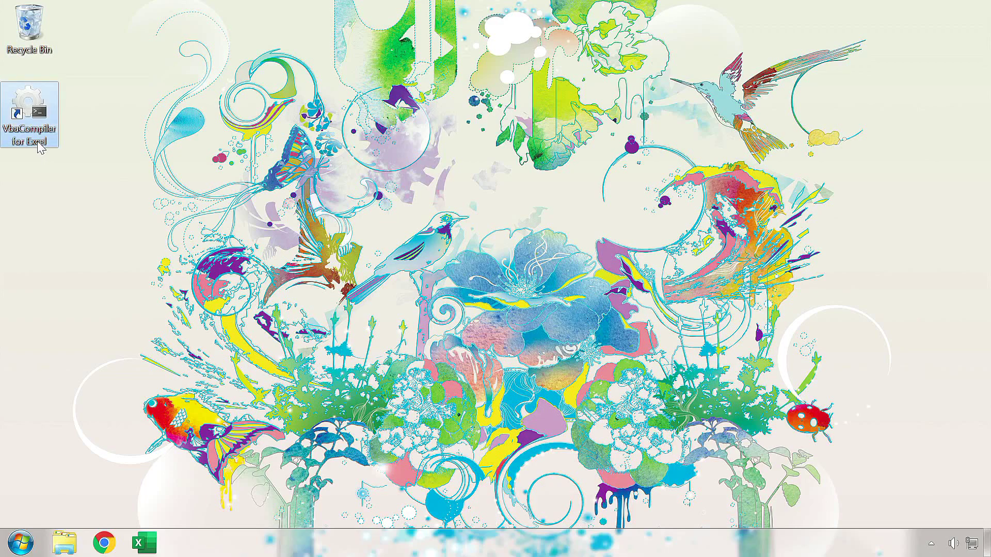
right_click(39, 137)
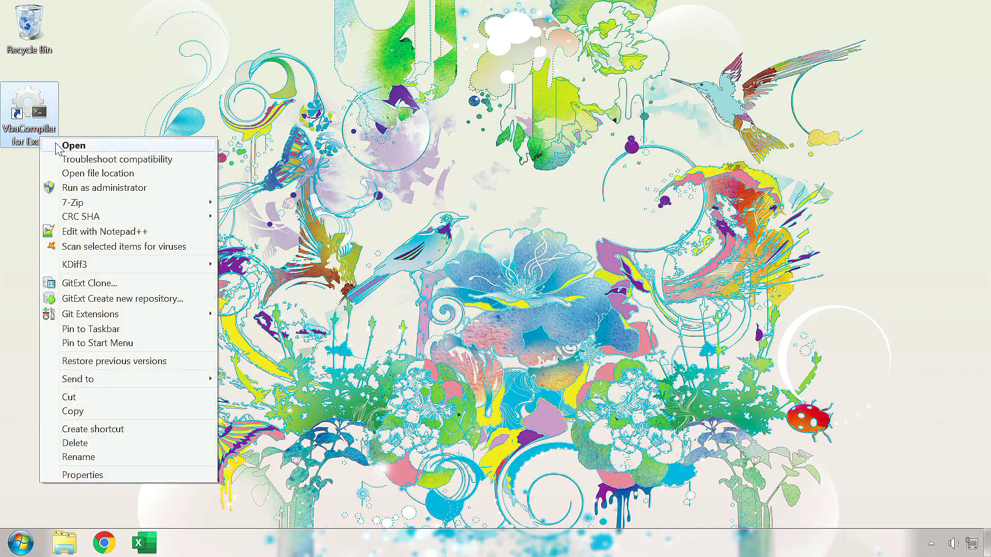
left_click(56, 146)
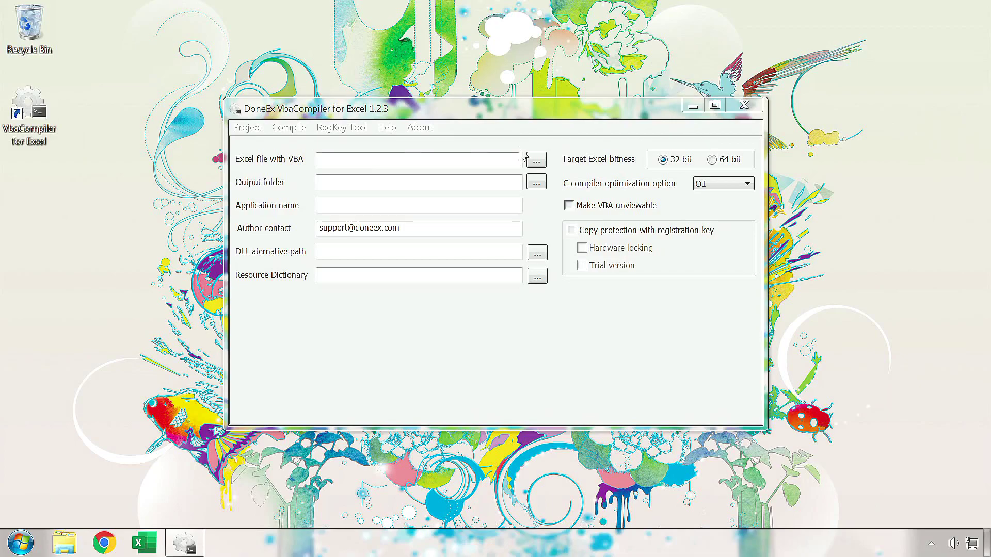
Select the ApproxPi workbook shortcut as the Excel file with VBA, auto-naming the application ApproxPi.
left_click(366, 165)
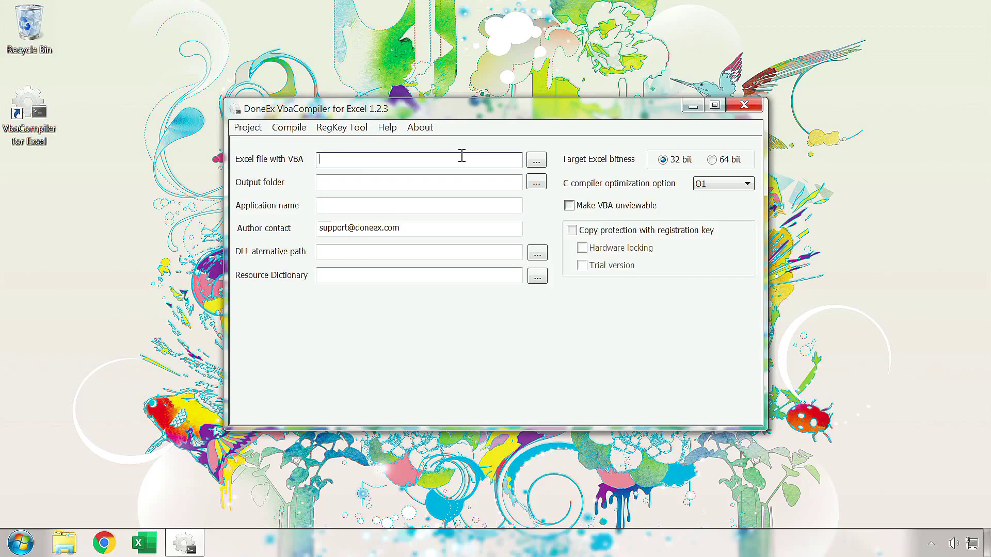
left_click(541, 162)
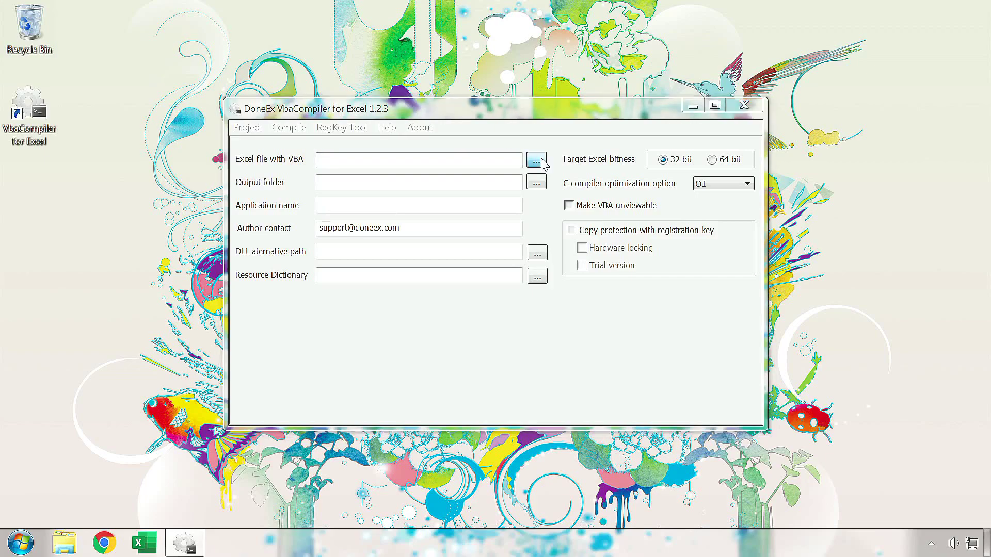
left_click(485, 431)
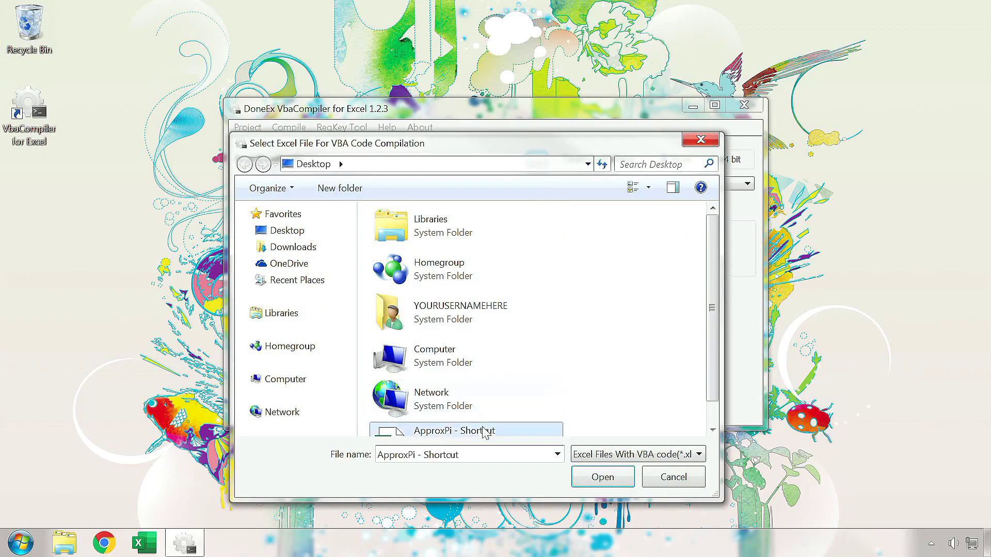
left_click(583, 480)
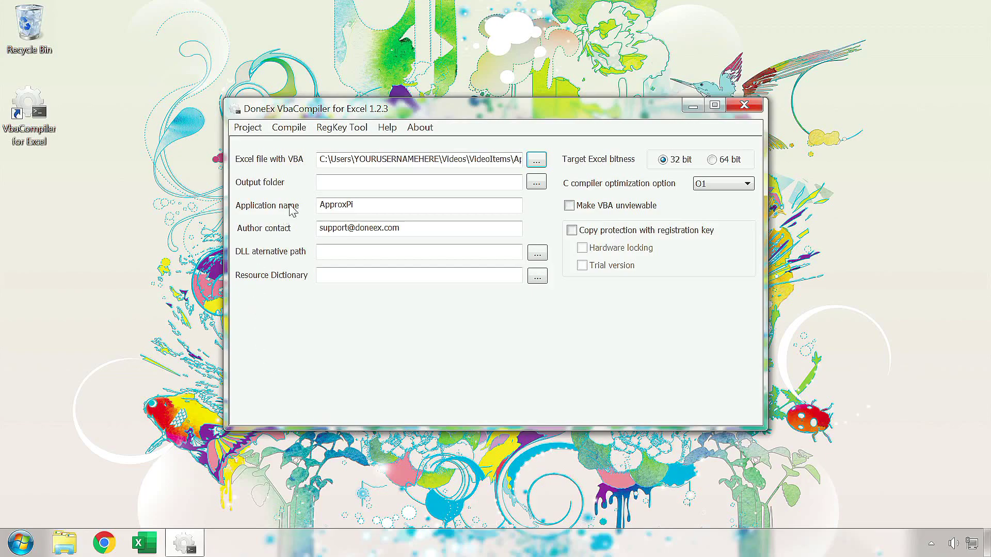
Choose the Desktop as the output folder for the compiled ApproxPi files.
left_click(332, 182)
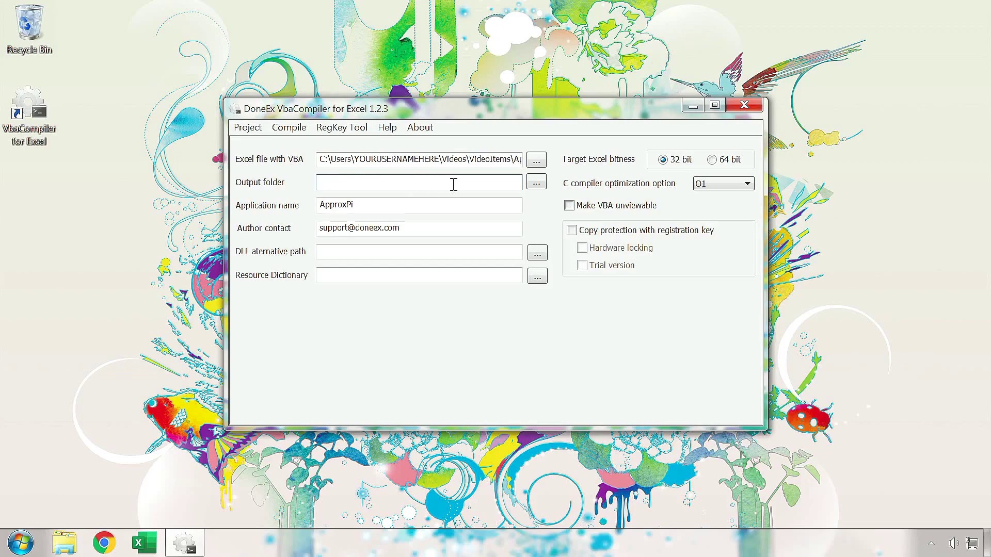
left_click(535, 185)
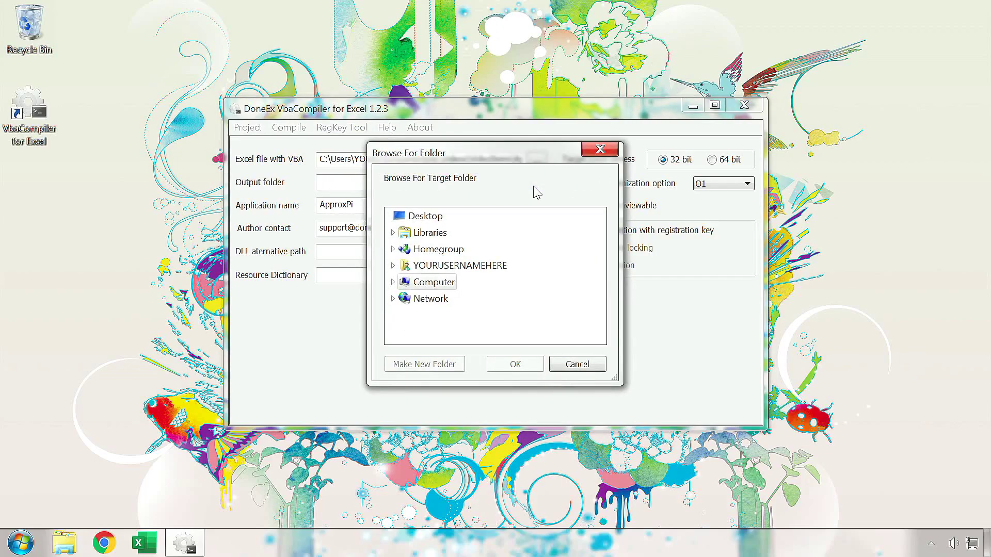
left_click(449, 214)
left_click(515, 364)
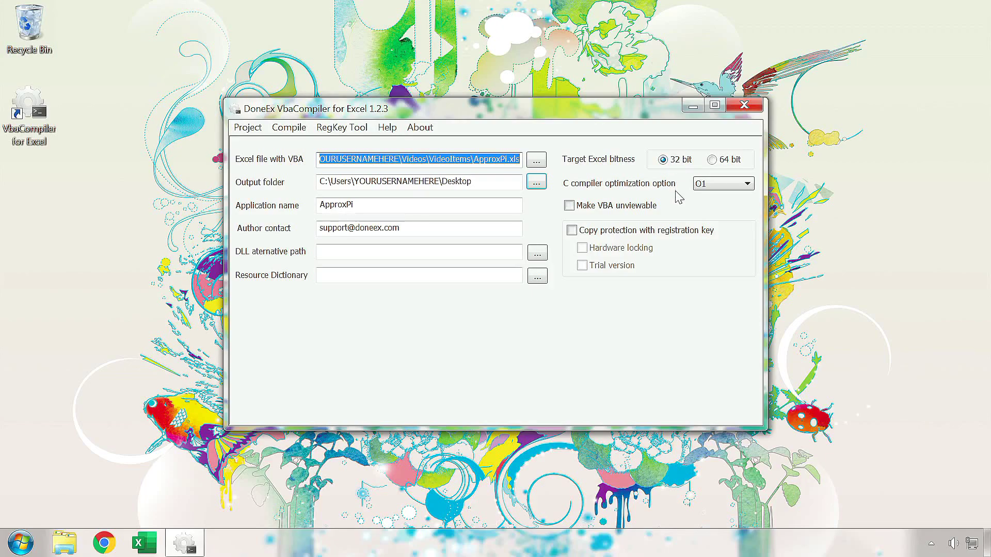
left_click(735, 185)
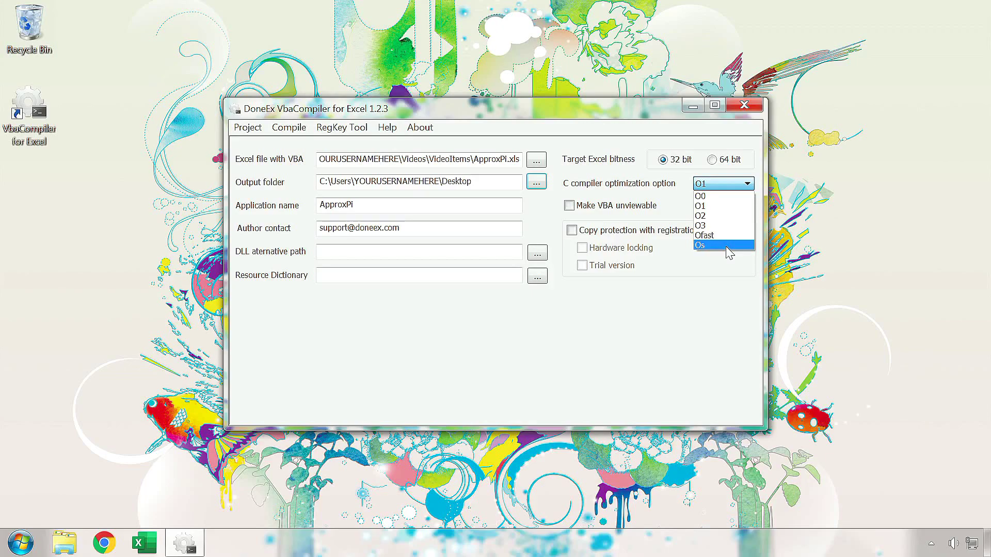
left_click(719, 206)
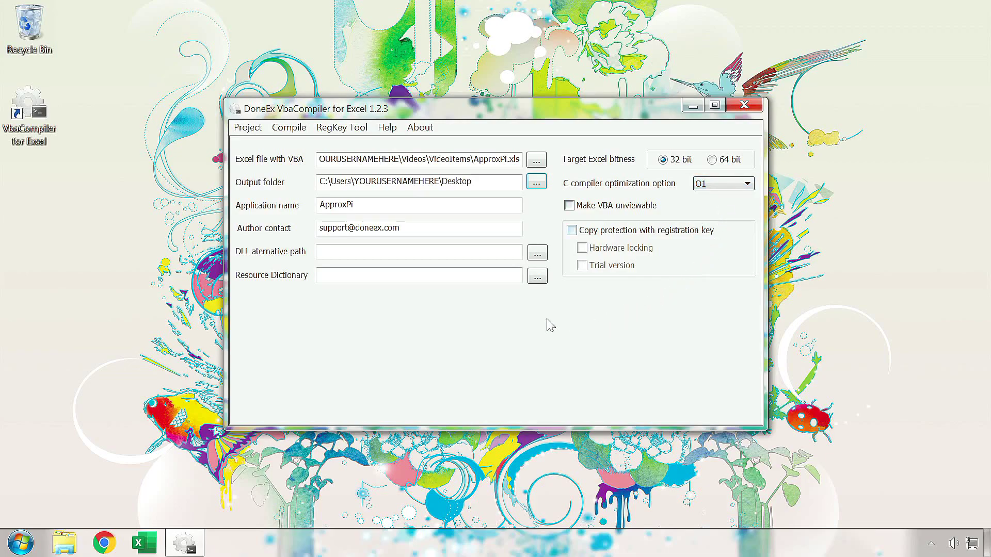
Compile the ApproxPi workbook's VBA code and wait for the success message.
left_click(283, 130)
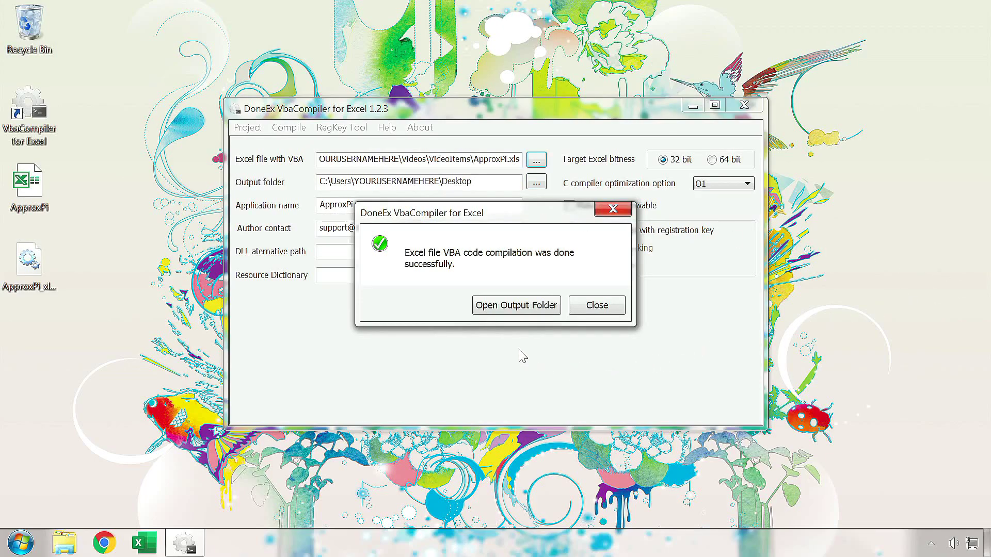
Open the Desktop output folder containing ApproxPi_xls_32.dll and open the compiled ApproxPi workbook.
left_click(503, 309)
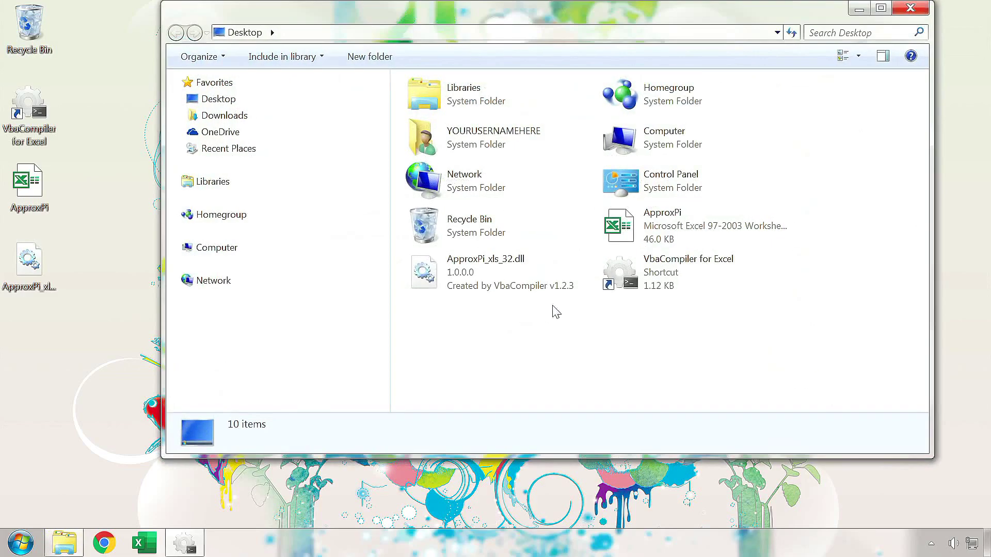
right_click(645, 239)
left_click(696, 194)
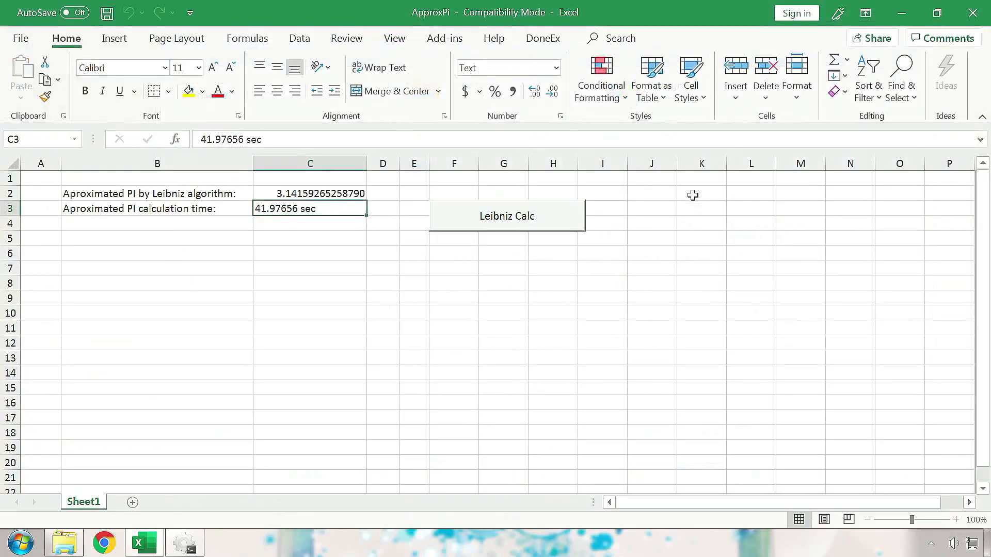
Inspect ThisWorkbook and Module1 code, now only Declare functions calling ApproxPi_xls_32.dll.
key("alt+F11")
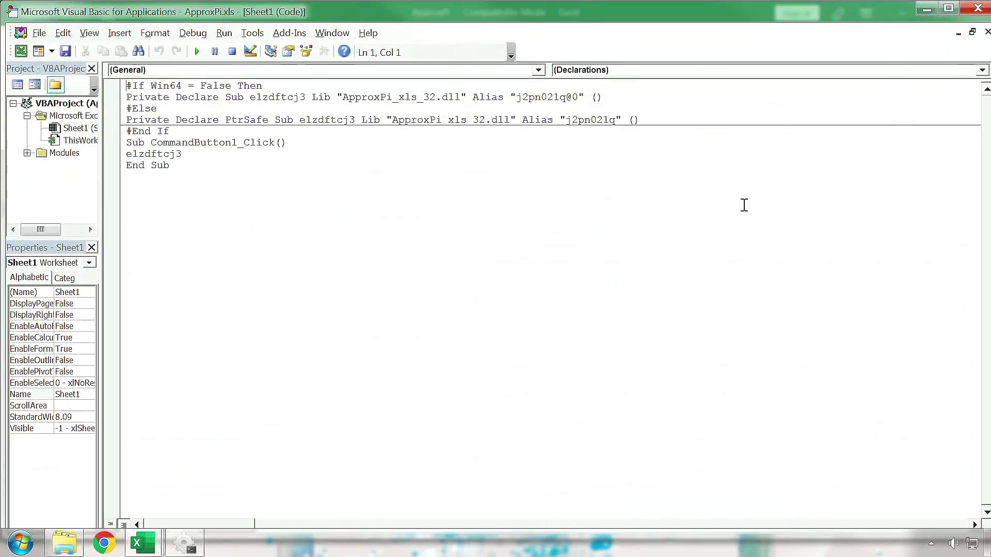
left_click(27, 153)
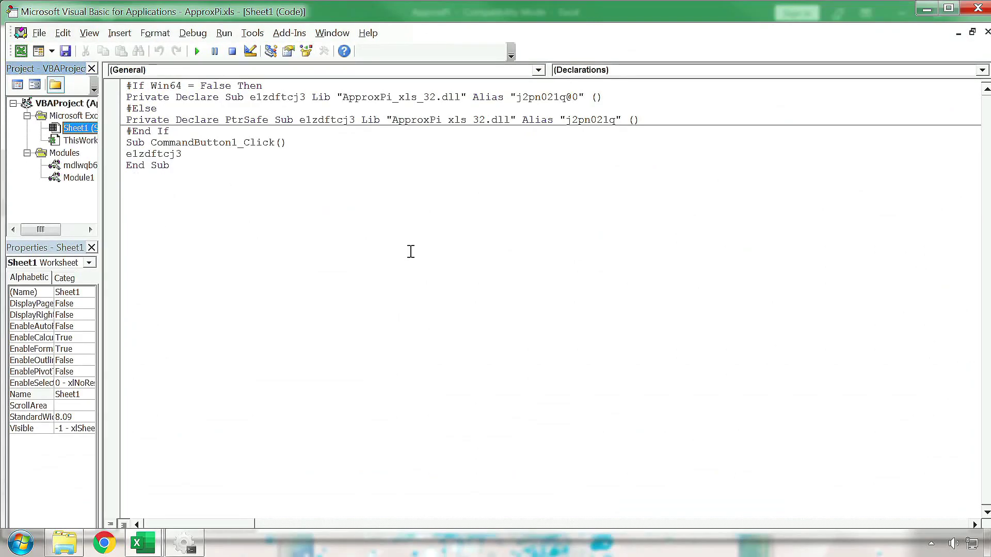
double_click(81, 142)
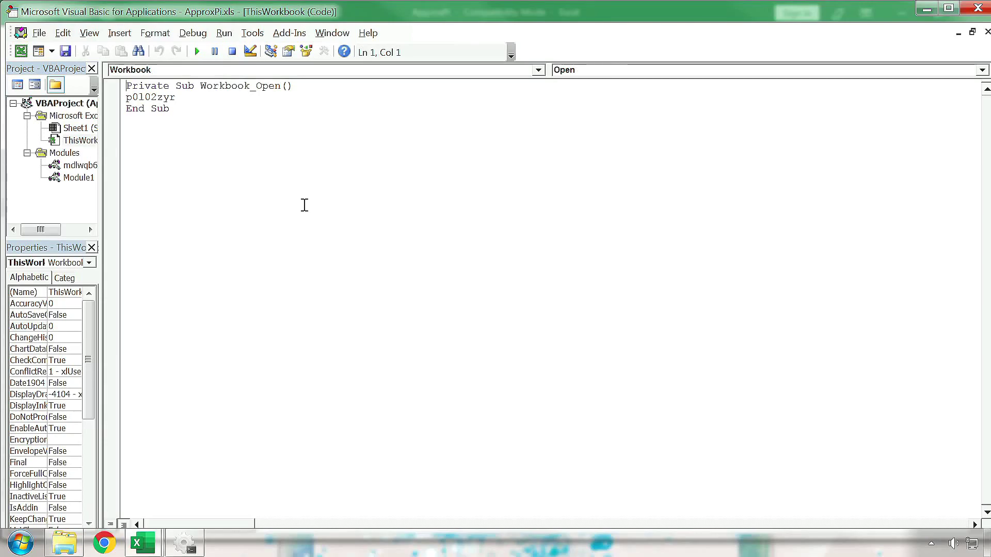
double_click(78, 178)
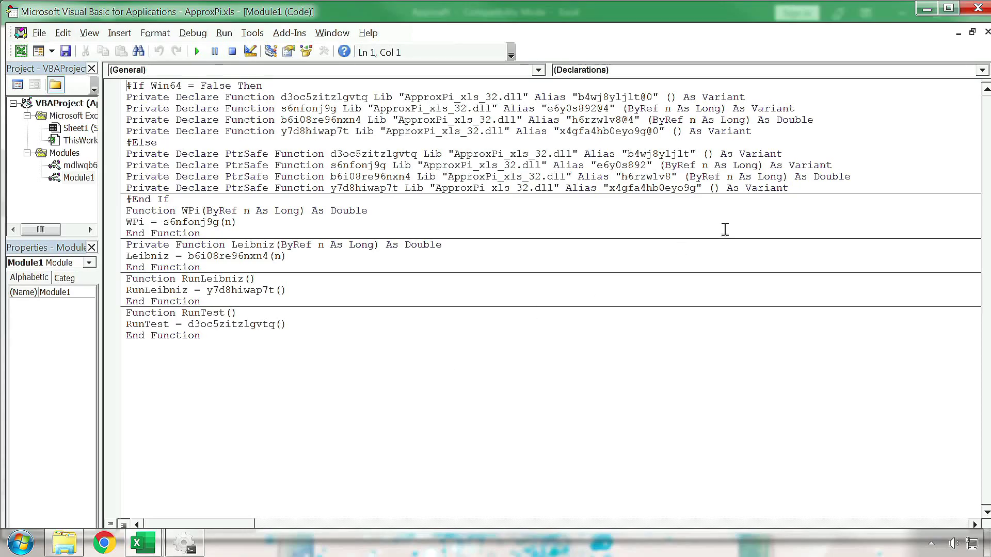
Rerun the Leibniz calculation and check cell C3 showing 3.843994 sec instead of about 42 sec.
left_click(977, 8)
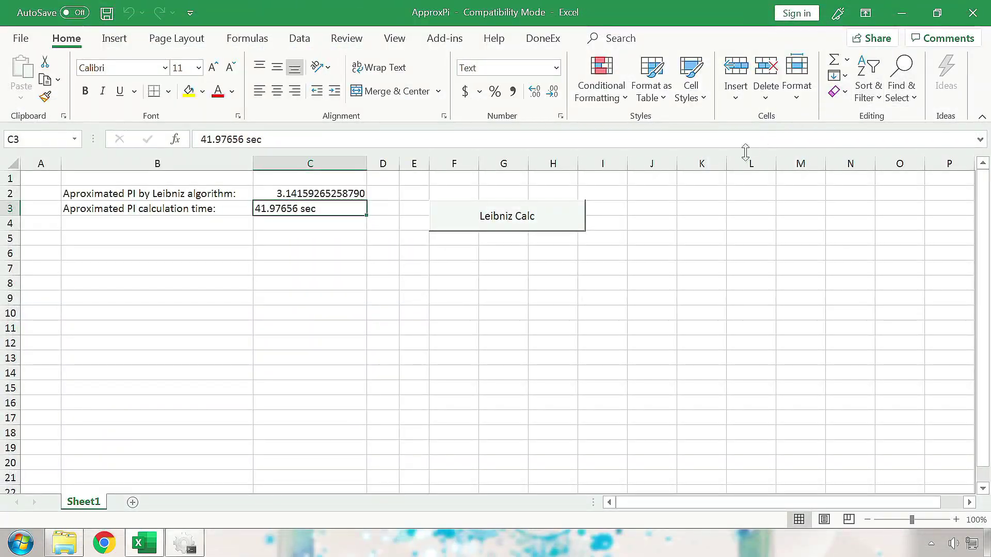
left_click(548, 227)
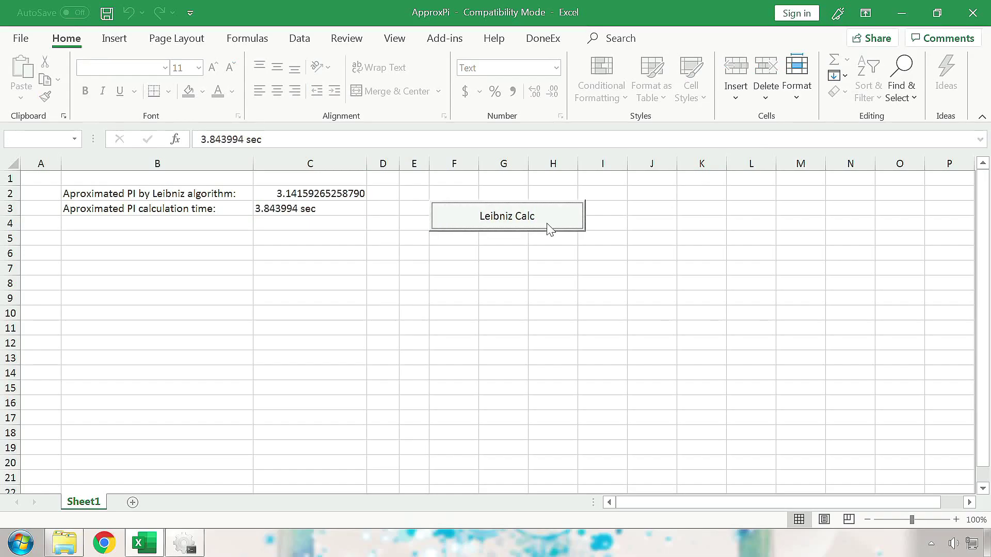
left_click(355, 208)
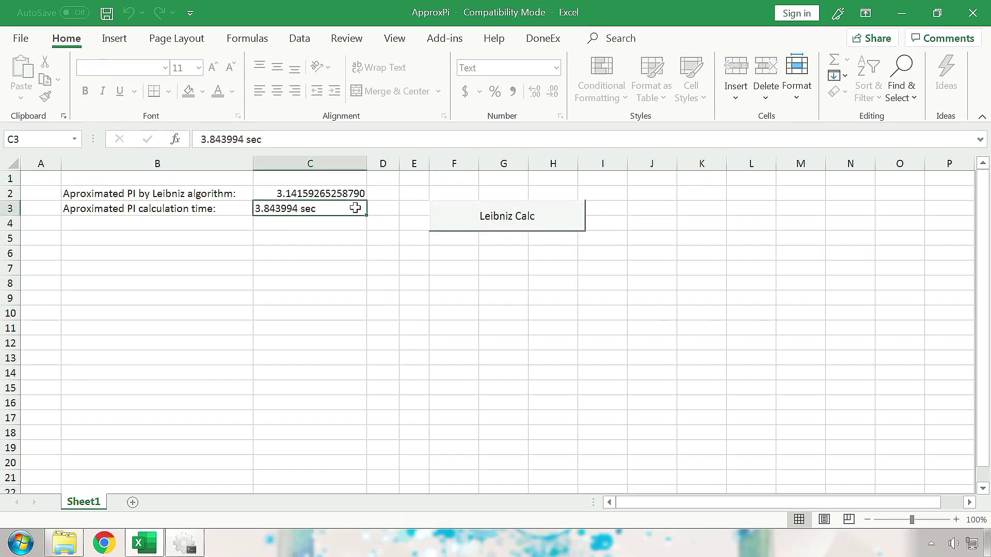